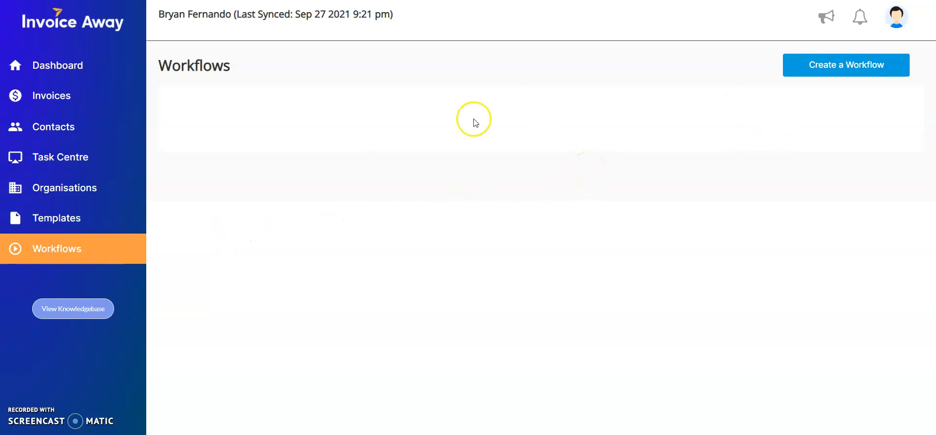
# Step: Start a new workflow and review its base criterion for invoices not marked as sent
pyautogui.click(844, 72)
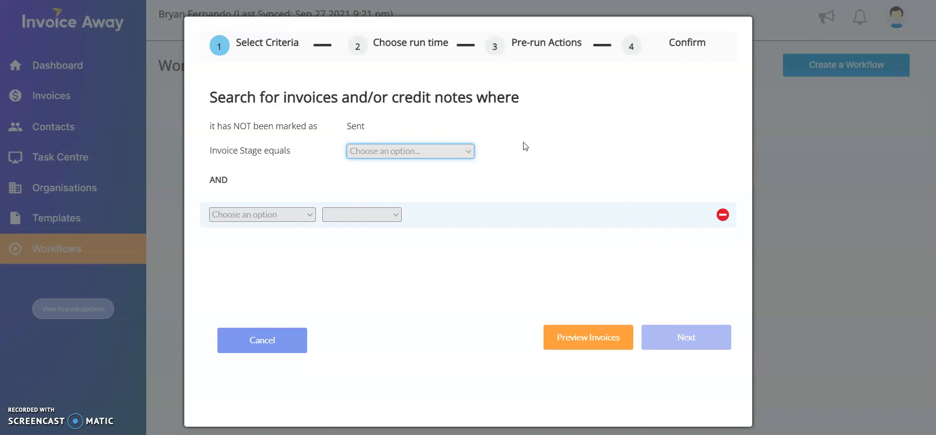
pyautogui.moveTo(210, 97); pyautogui.dragTo(368, 103)
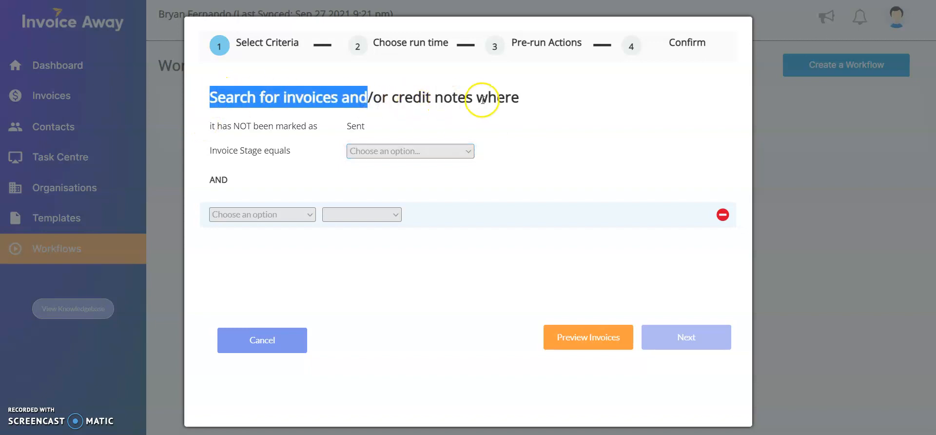
pyautogui.moveTo(228, 123); pyautogui.dragTo(324, 125)
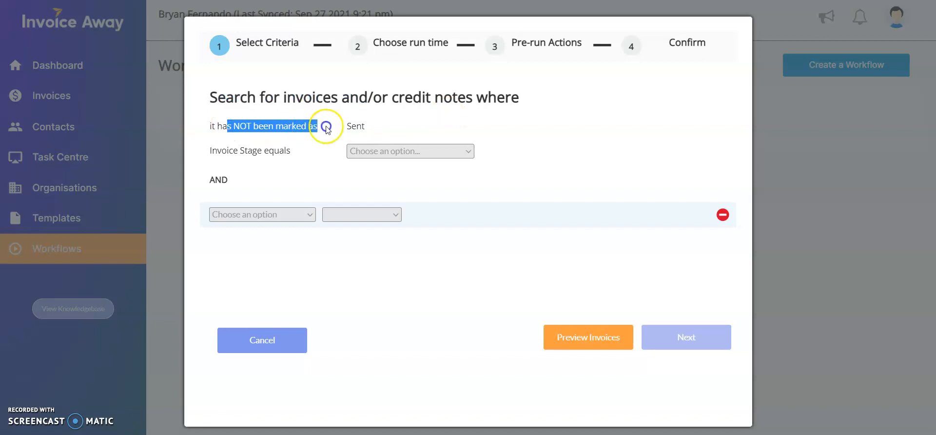
pyautogui.click(360, 123)
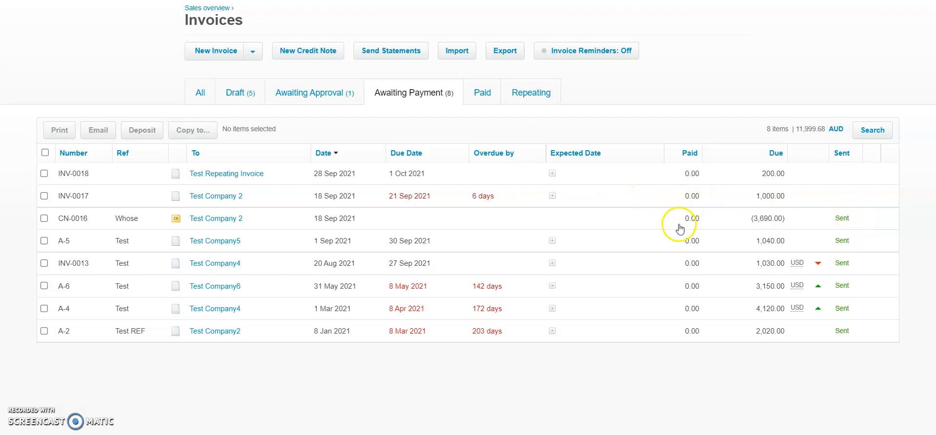
# Step: Switch to the accounting system's invoice list and examine the sent status of the invoices awaiting payment
pyautogui.click(669, 259)
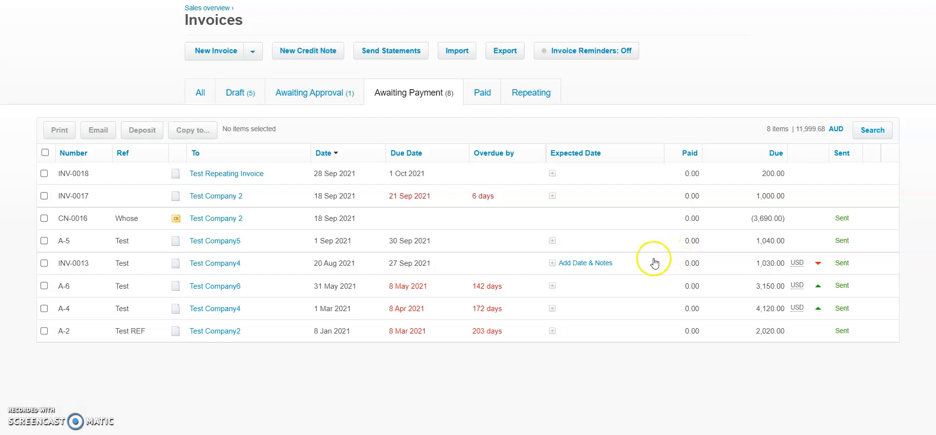
pyautogui.click(603, 247)
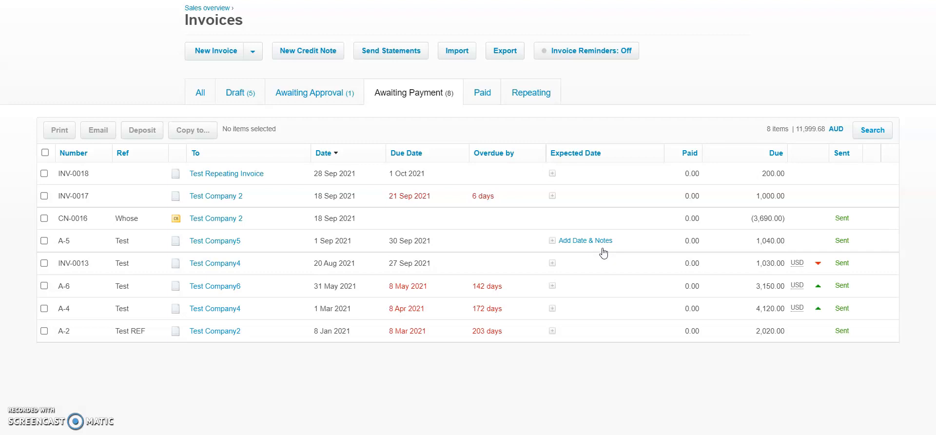
pyautogui.click(596, 251)
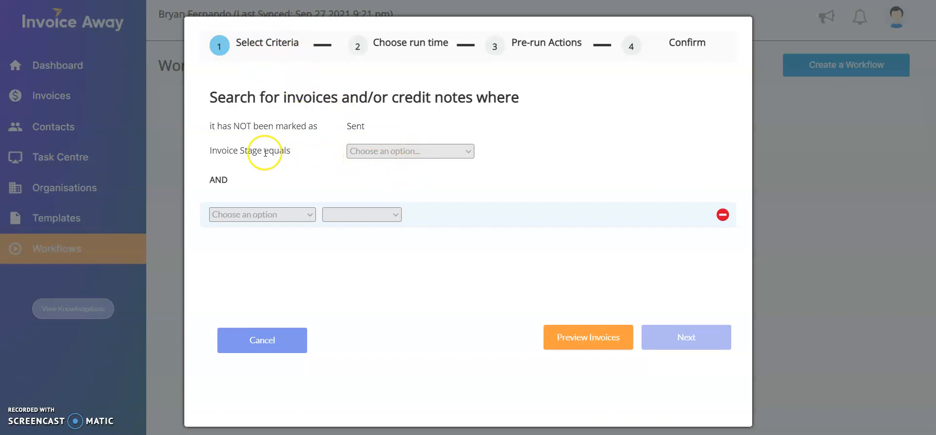
# Step: Set the workflow's invoice stage criterion to UNPAID and remove the empty additional condition
pyautogui.click(356, 152)
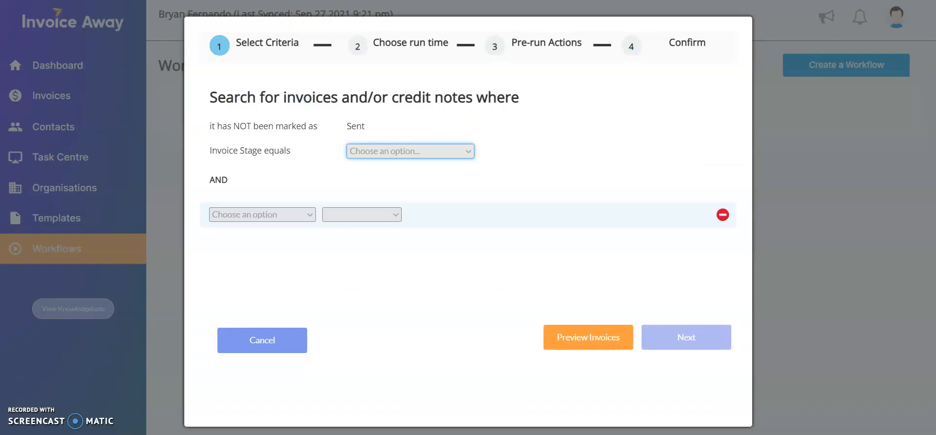
pyautogui.click(399, 153)
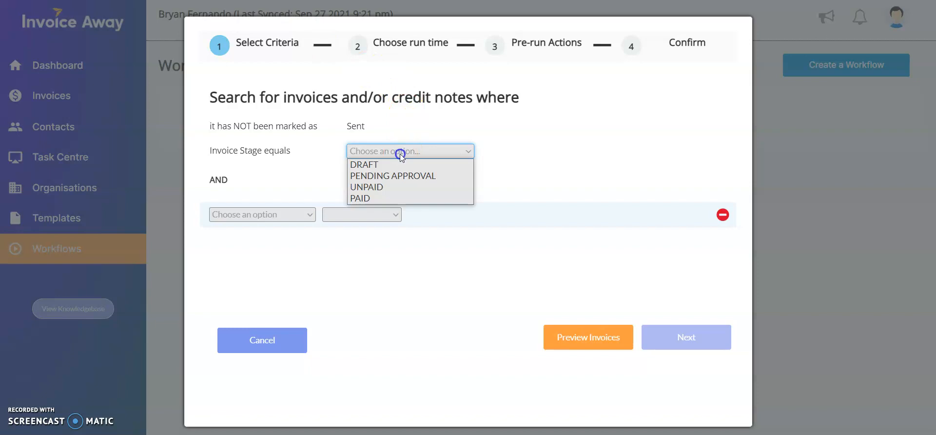
pyautogui.click(376, 189)
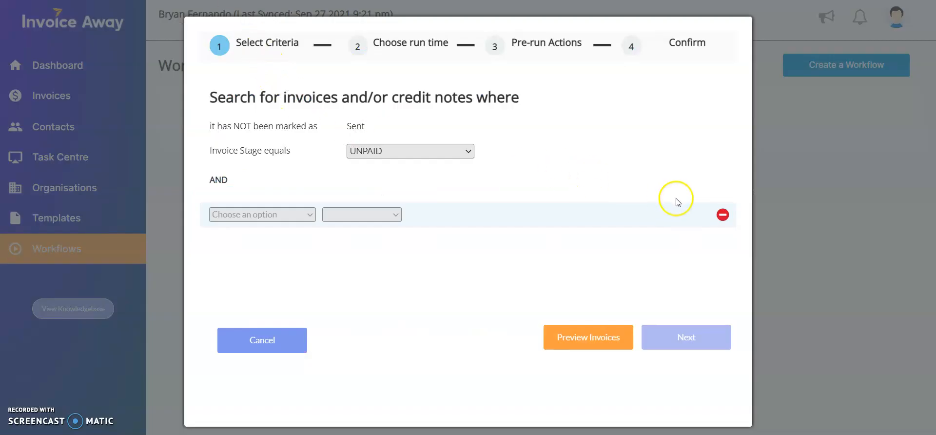
pyautogui.click(723, 215)
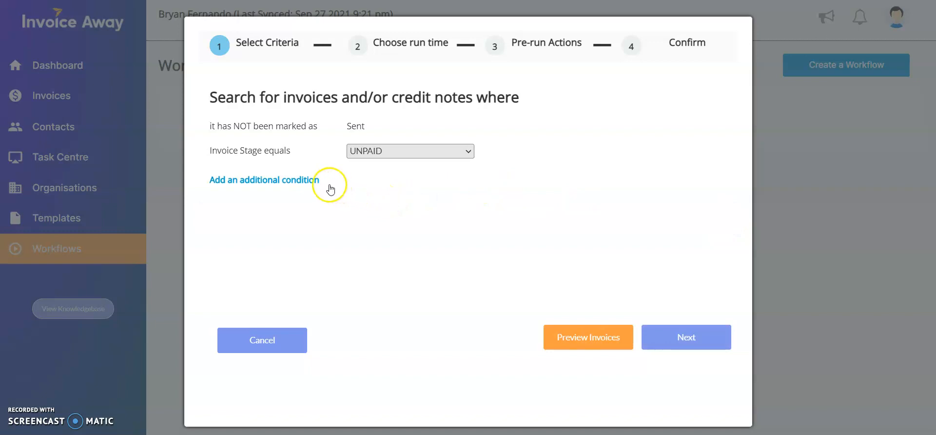
pyautogui.click(313, 181)
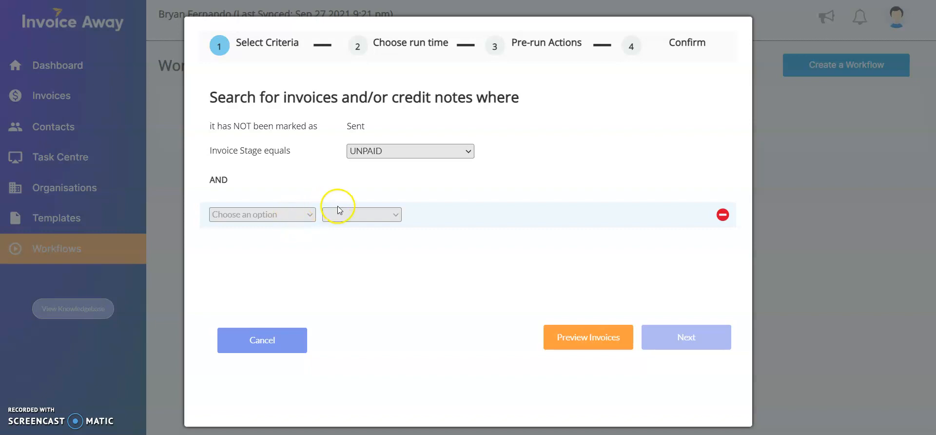
pyautogui.click(723, 215)
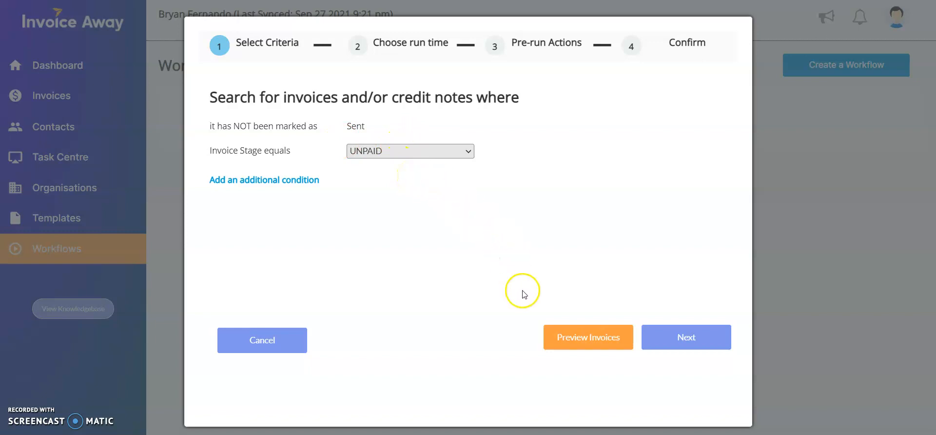
# Step: Preview the invoices that match the unsent and UNPAID criteria, and close the preview
pyautogui.click(581, 339)
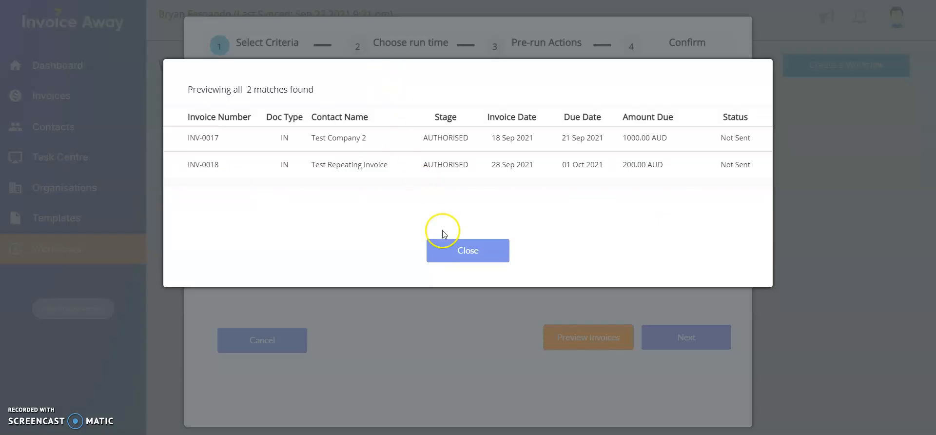
pyautogui.click(451, 258)
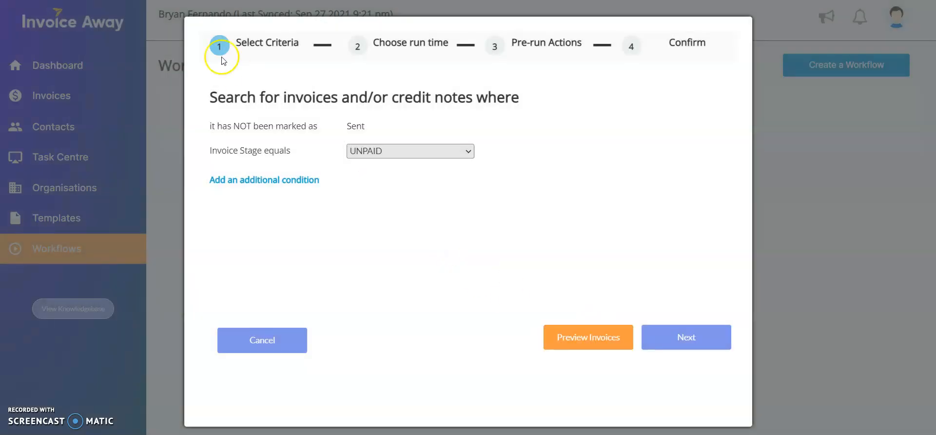
pyautogui.click(576, 342)
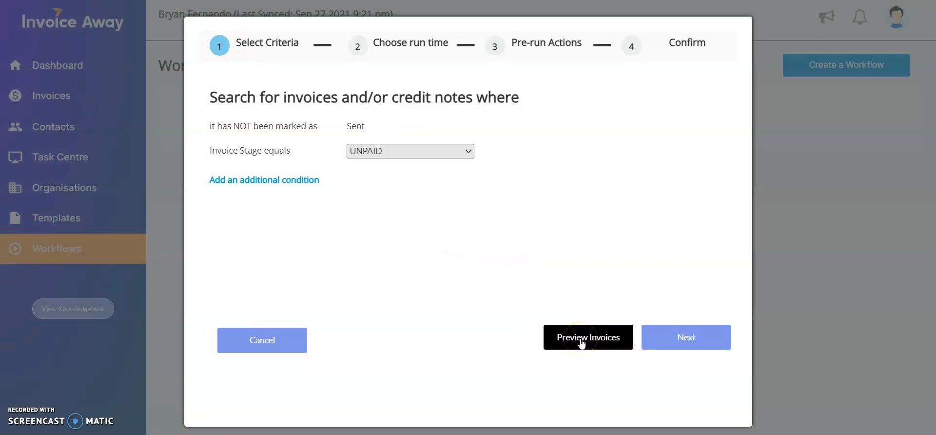
pyautogui.click(566, 343)
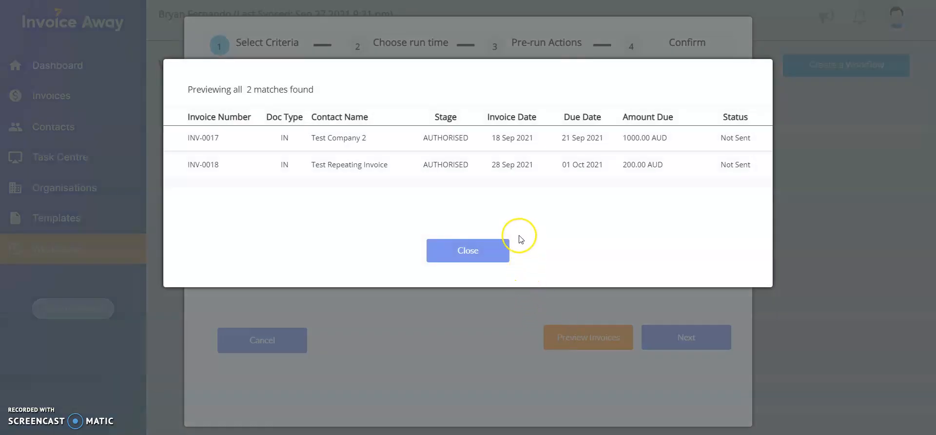
pyautogui.click(480, 257)
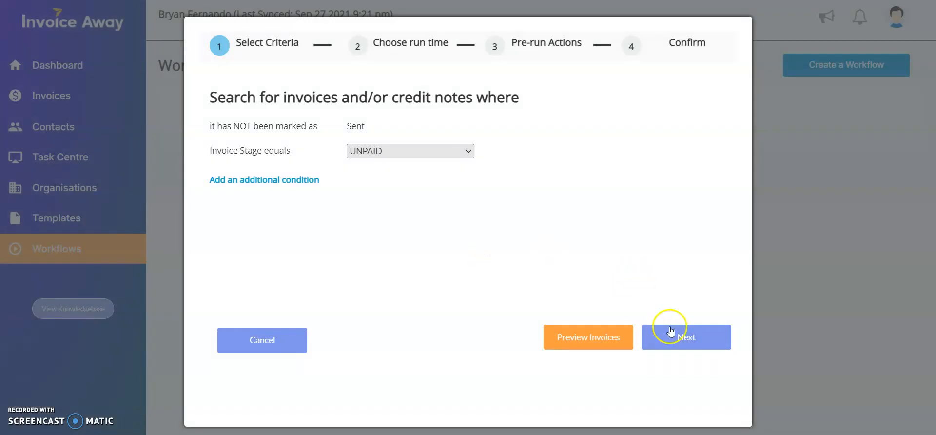
# Step: Add an additional condition where Contact Group equals the available contact group
pyautogui.click(285, 184)
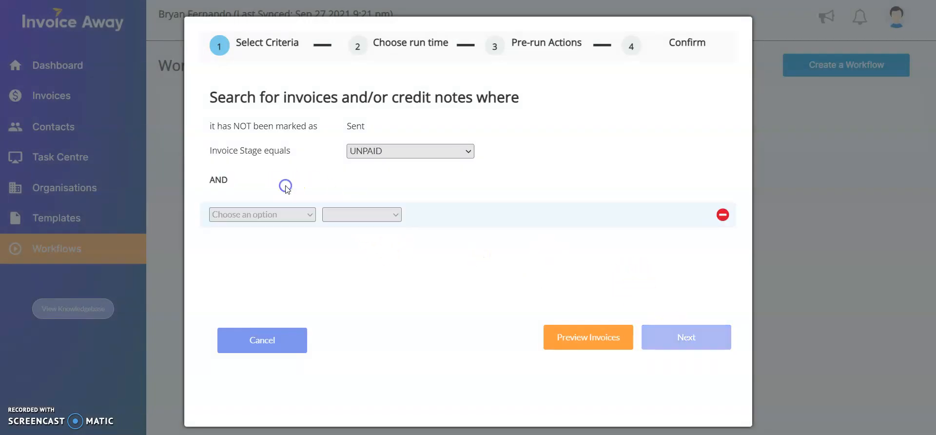
pyautogui.click(268, 214)
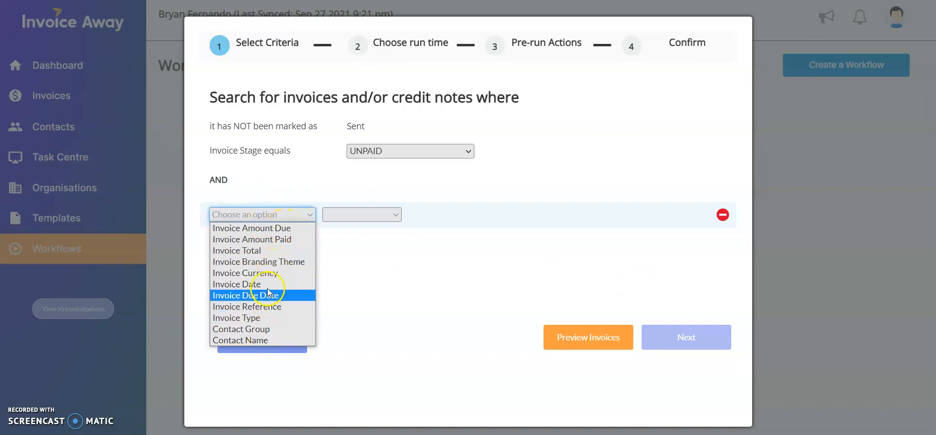
pyautogui.click(256, 329)
pyautogui.click(370, 215)
pyautogui.click(362, 226)
pyautogui.click(425, 213)
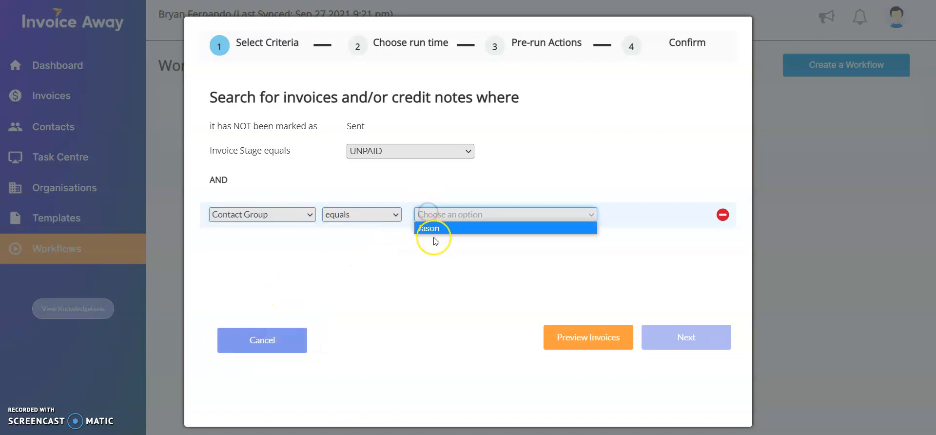
pyautogui.click(439, 227)
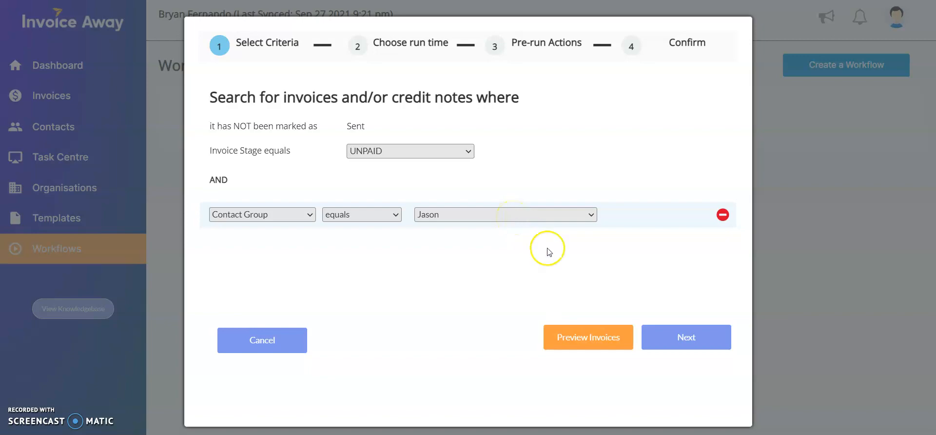
# Step: Preview the invoices matching the contact group condition, and continue to choosing the run time
pyautogui.click(596, 324)
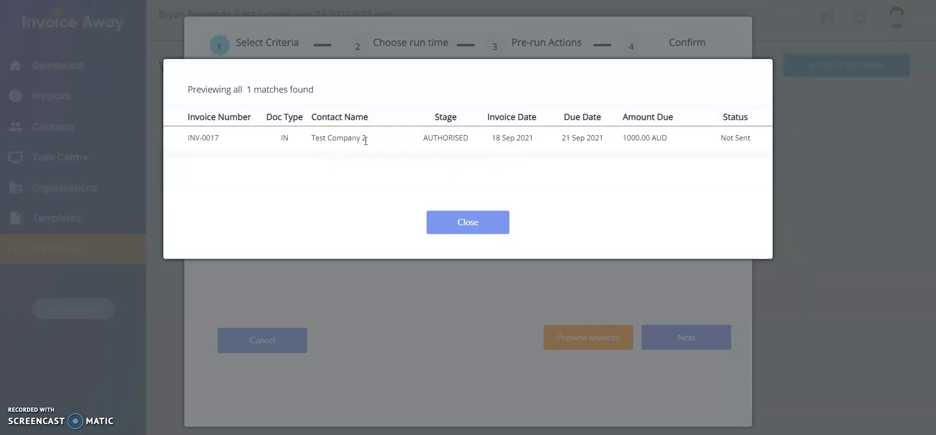
pyautogui.click(466, 222)
pyautogui.click(676, 336)
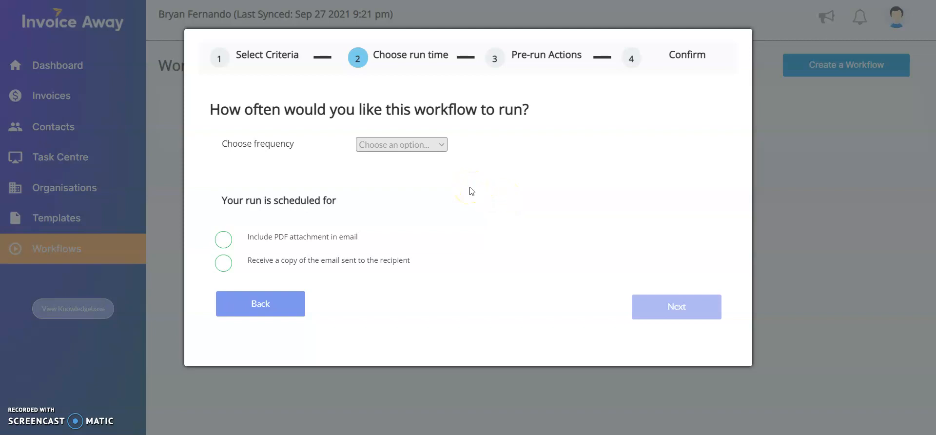
# Step: Schedule the workflow to run daily at 8:00 AM with the Test email template
pyautogui.click(431, 143)
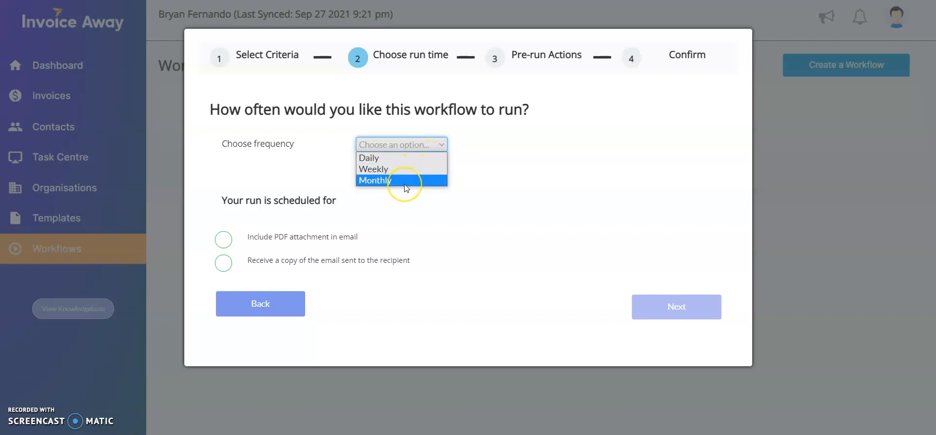
pyautogui.click(395, 157)
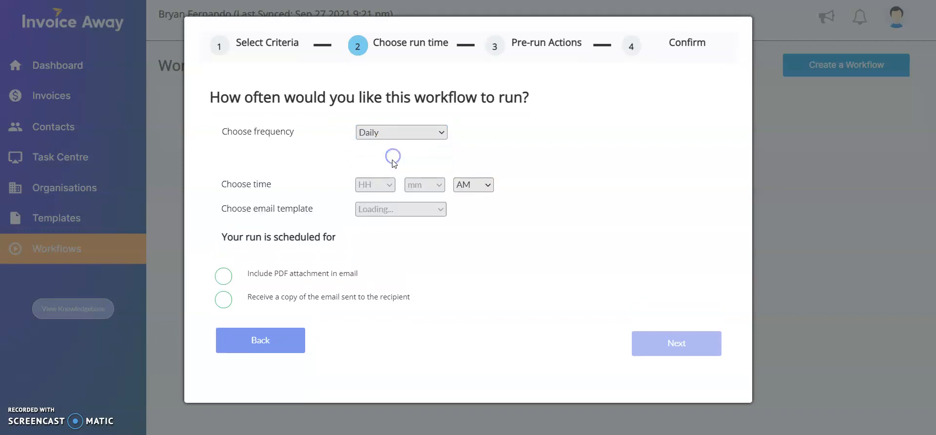
pyautogui.click(369, 185)
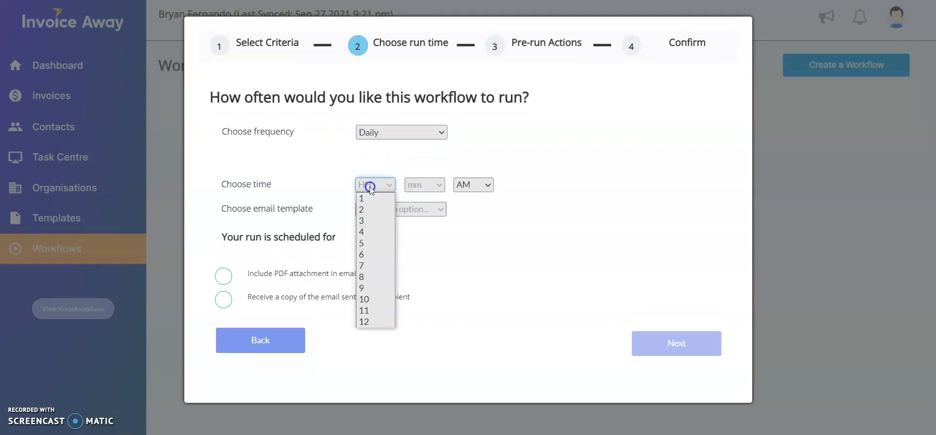
pyautogui.click(371, 276)
pyautogui.click(420, 186)
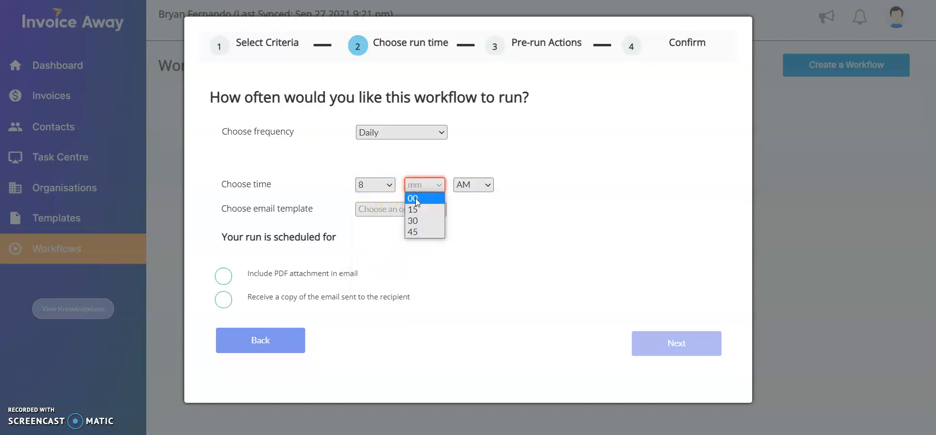
pyautogui.click(415, 198)
pyautogui.click(411, 212)
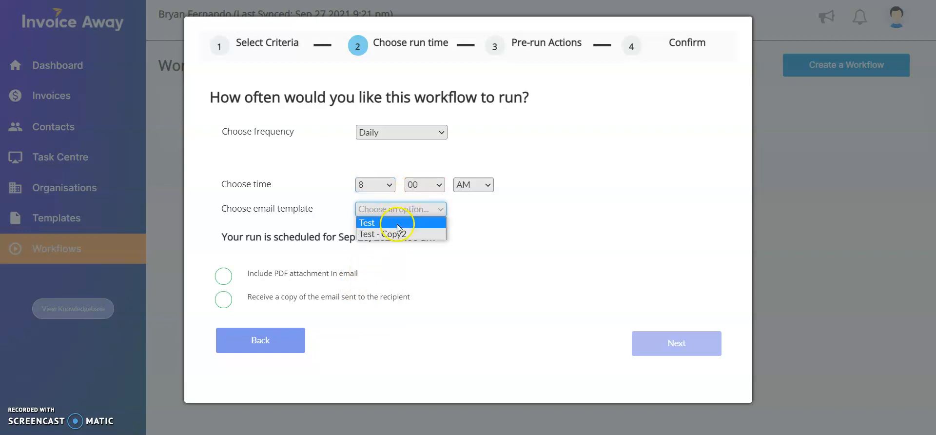
pyautogui.click(394, 226)
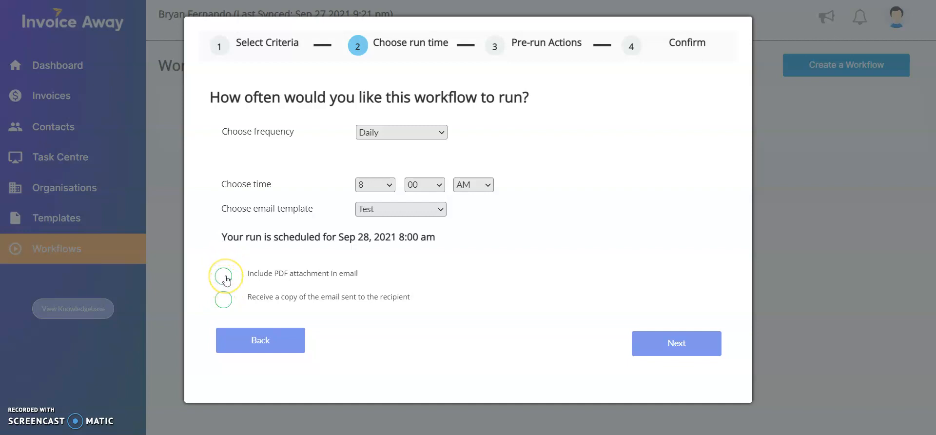
pyautogui.click(222, 301)
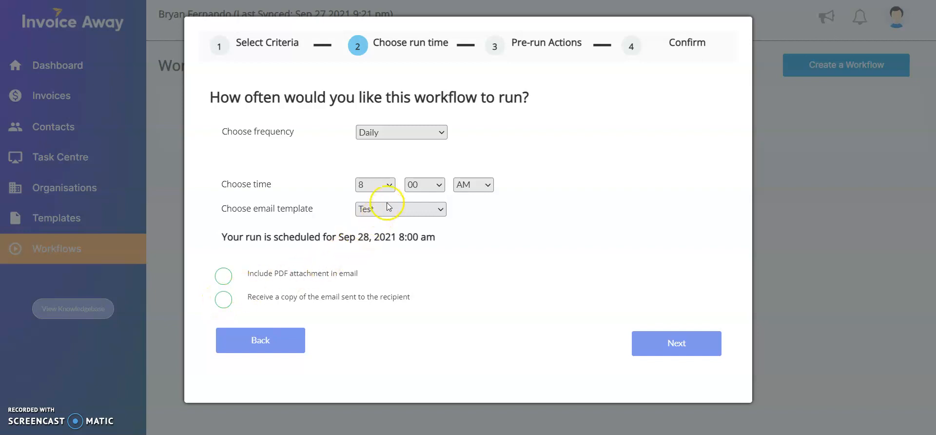
# Step: Change the workflow's schedule to run weekly on Monday at 1:00 PM
pyautogui.click(413, 133)
pyautogui.click(388, 156)
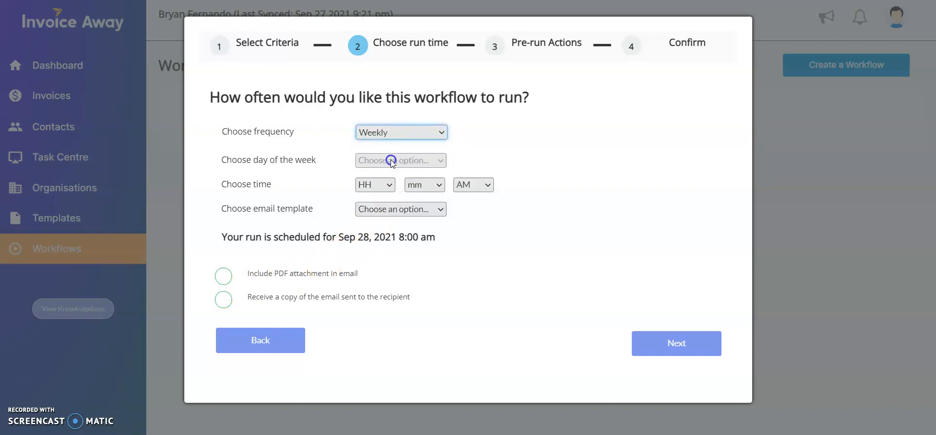
pyautogui.click(374, 176)
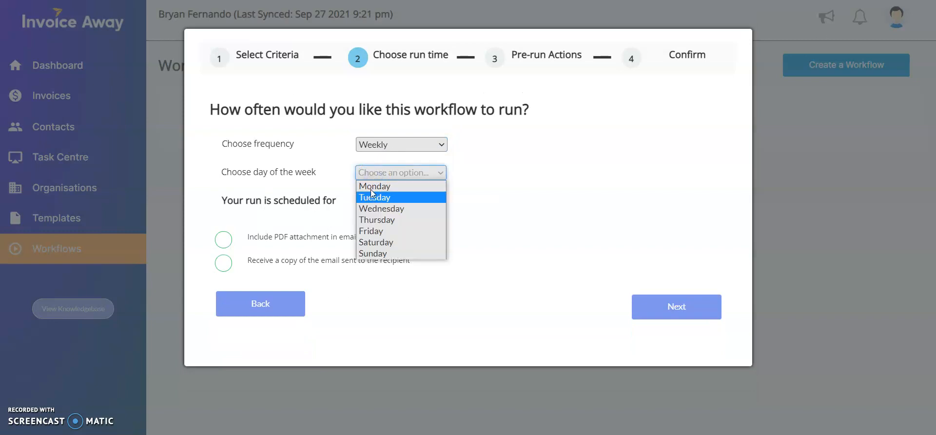
pyautogui.click(372, 186)
pyautogui.click(373, 185)
pyautogui.click(371, 199)
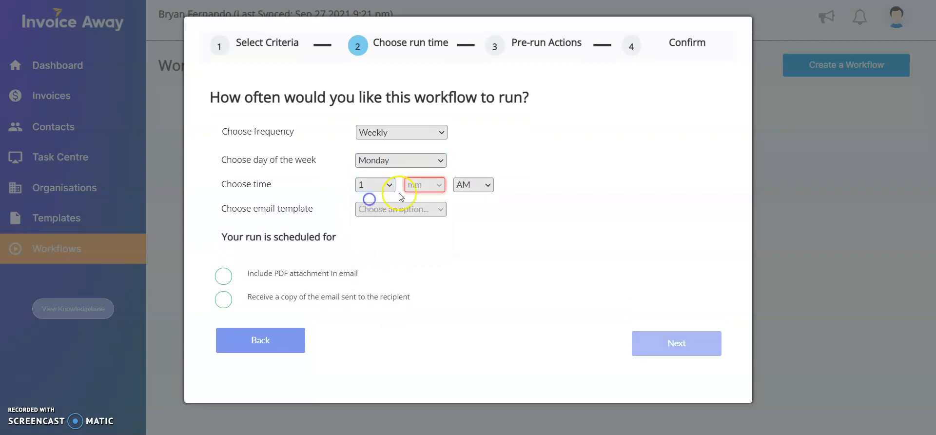
pyautogui.click(420, 184)
pyautogui.click(420, 195)
pyautogui.click(468, 190)
pyautogui.click(463, 205)
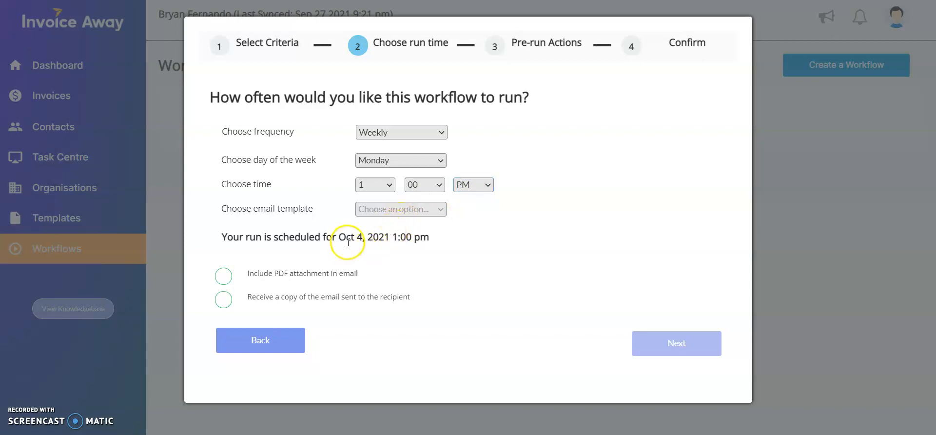
# Step: Assign the Test email template to the weekly run, include the PDF attachment in the email, and continue to the pre-run actions
pyautogui.tripleClick(365, 232)
pyautogui.moveTo(365, 231); pyautogui.dragTo(364, 229)
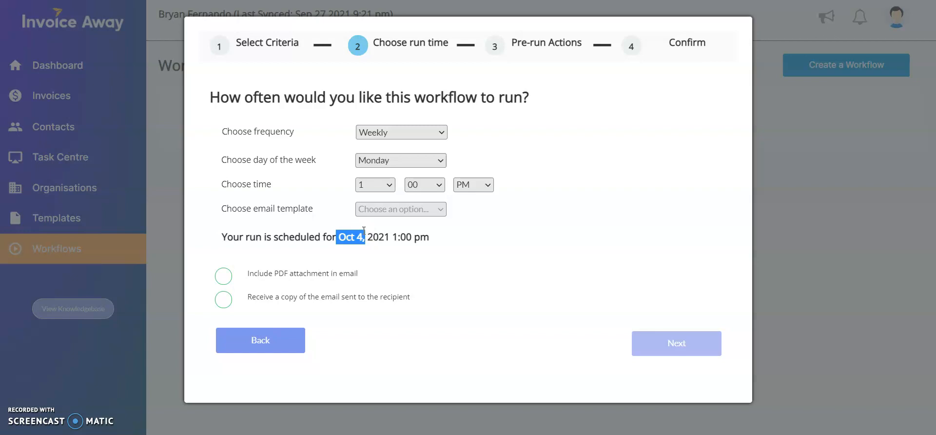
pyautogui.click(390, 209)
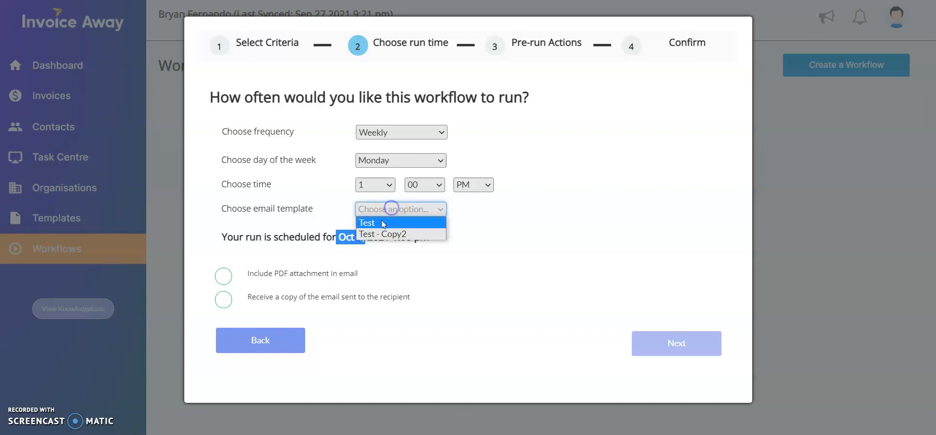
pyautogui.click(382, 222)
pyautogui.click(364, 236)
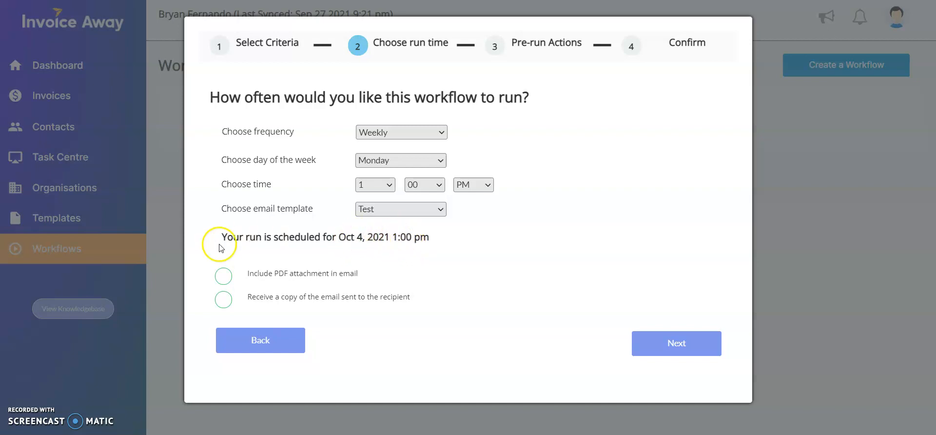
pyautogui.click(221, 274)
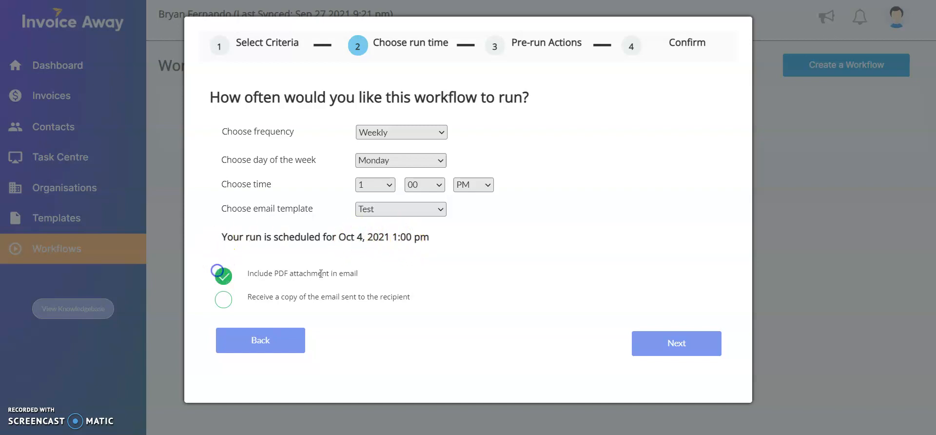
pyautogui.click(655, 338)
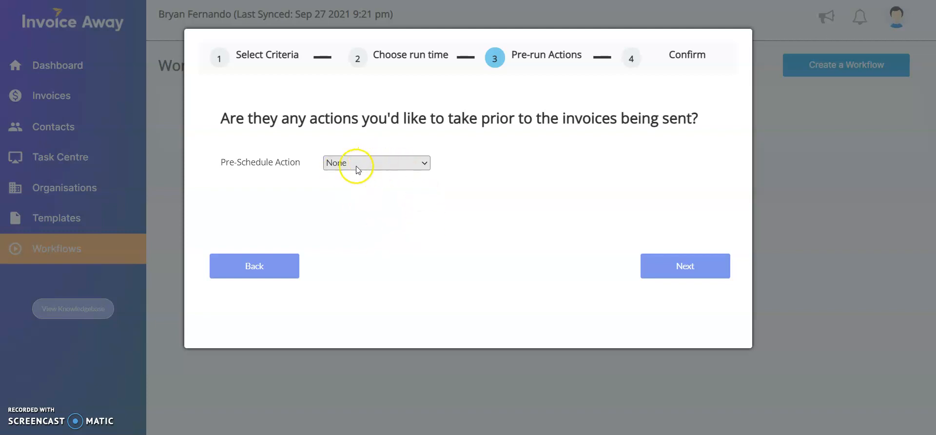
# Step: Continue with no pre-schedule action, name the workflow "Weekly invoice sendout workflow", and confirm its creation
pyautogui.click(692, 264)
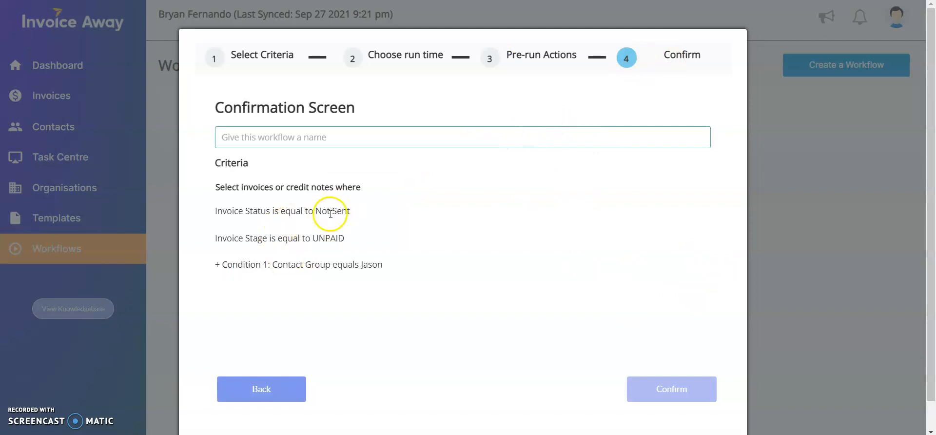
pyautogui.click(275, 133)
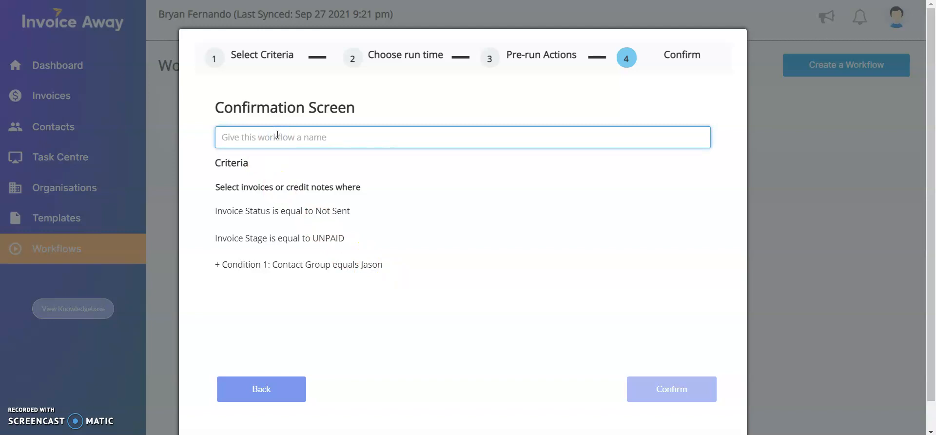
pyautogui.write('Weekly invoice sendout workflow')
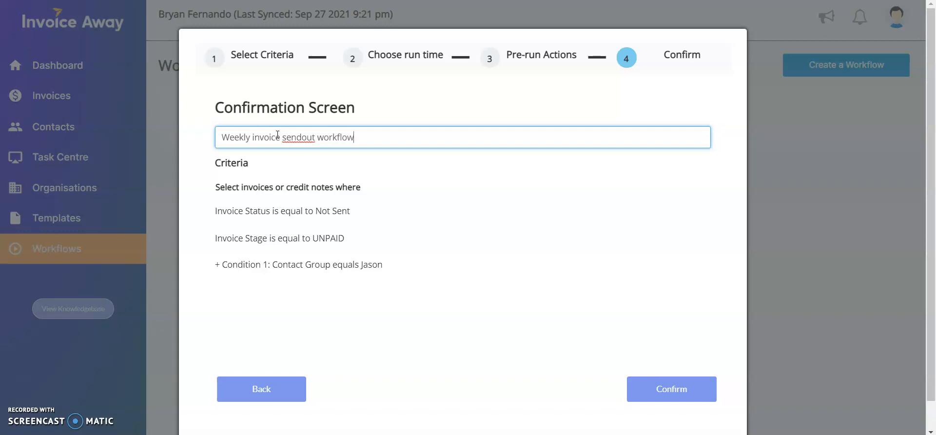
pyautogui.click(651, 384)
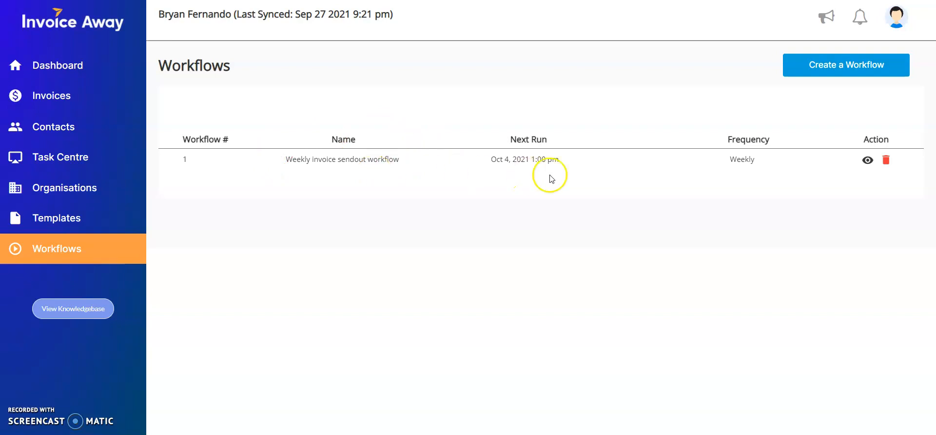
# Step: Check the new workflow's next run date and time in the workflow list
pyautogui.moveTo(512, 160); pyautogui.dragTo(556, 163)
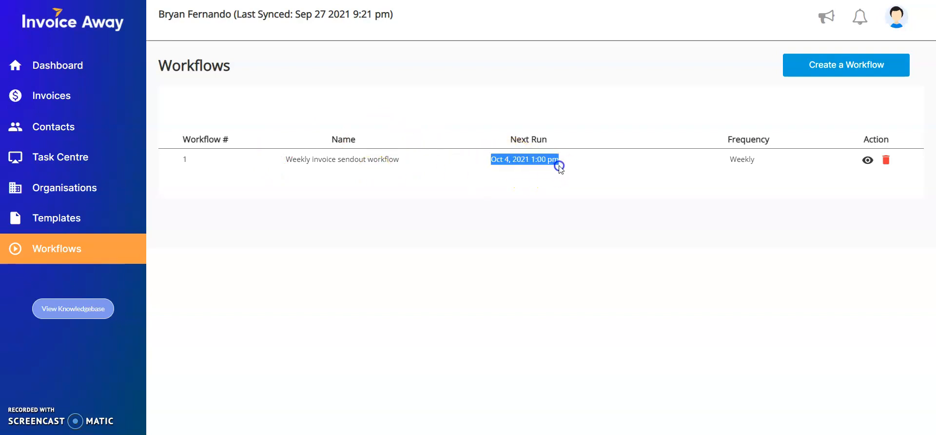
pyautogui.click(537, 177)
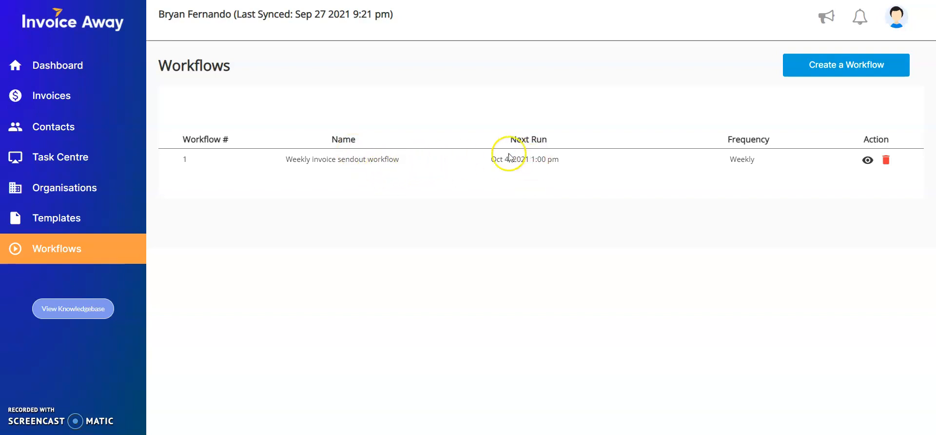
pyautogui.moveTo(529, 162); pyautogui.dragTo(552, 163)
pyautogui.click(540, 167)
pyautogui.click(524, 174)
# Step: View the task details of automated run 148 in the Task Centre, and return to the list of runs
pyautogui.click(122, 167)
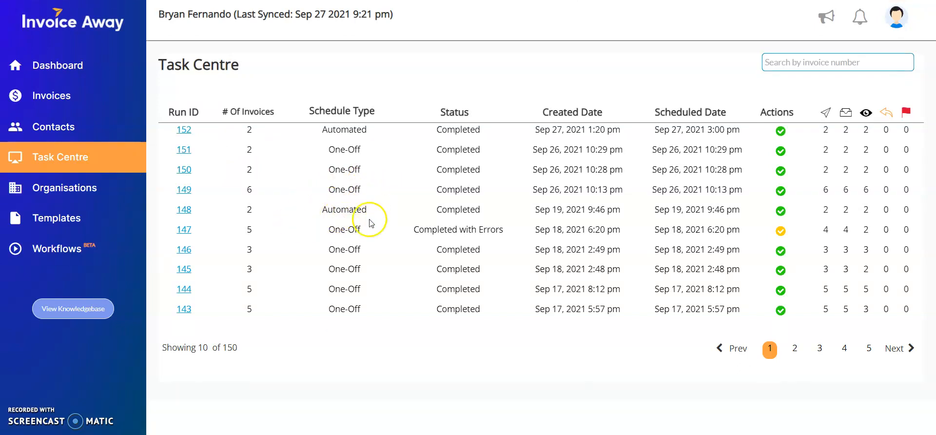
pyautogui.click(326, 210)
pyautogui.moveTo(326, 210); pyautogui.dragTo(369, 210)
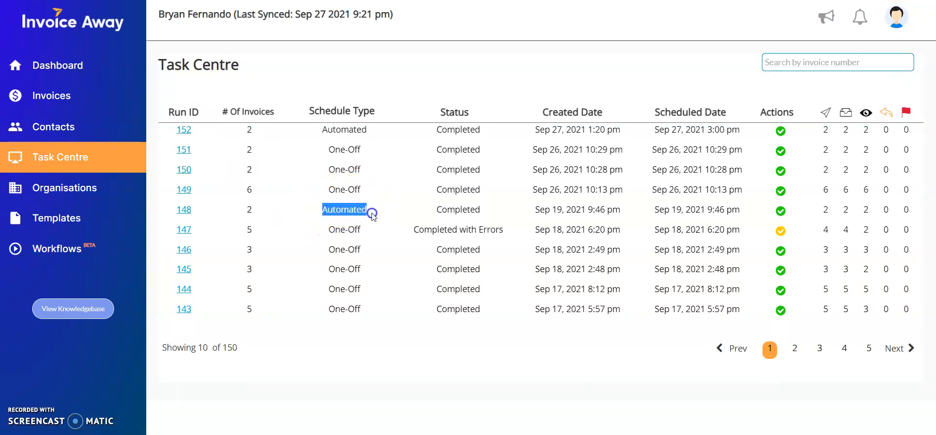
pyautogui.click(180, 211)
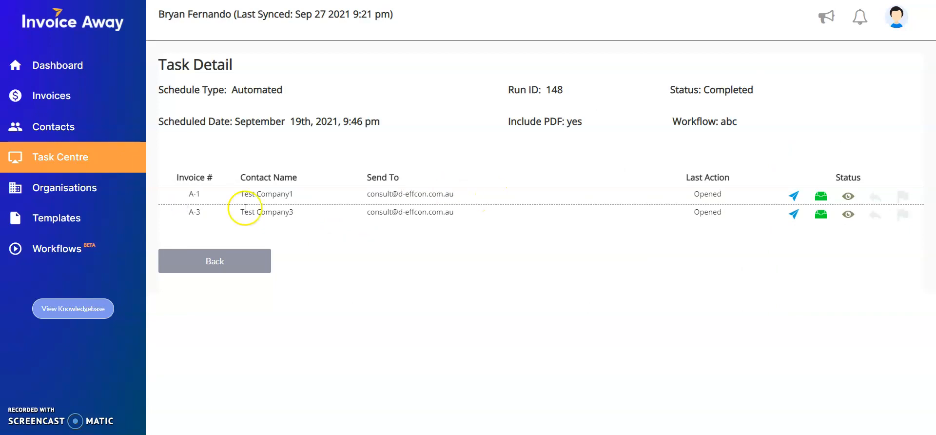
pyautogui.click(250, 267)
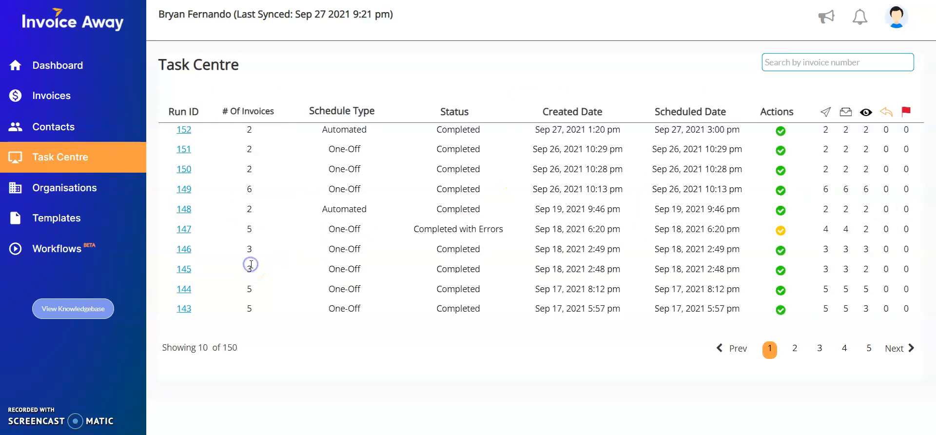